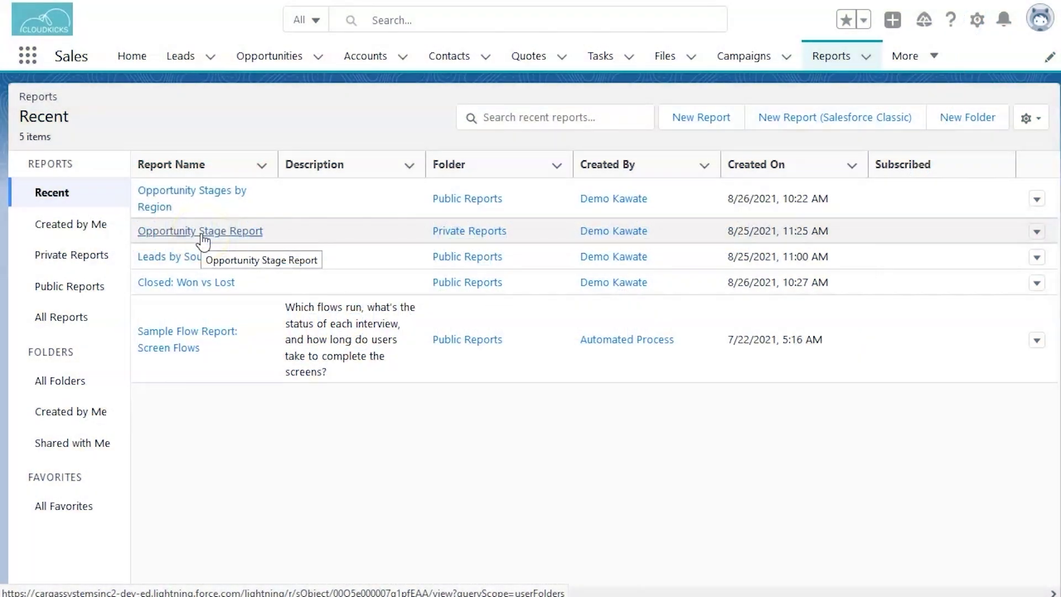
Open the Opportunity Stage Report, review its expected-revenue funnel chart and records, and start editing.
left_click(201, 235)
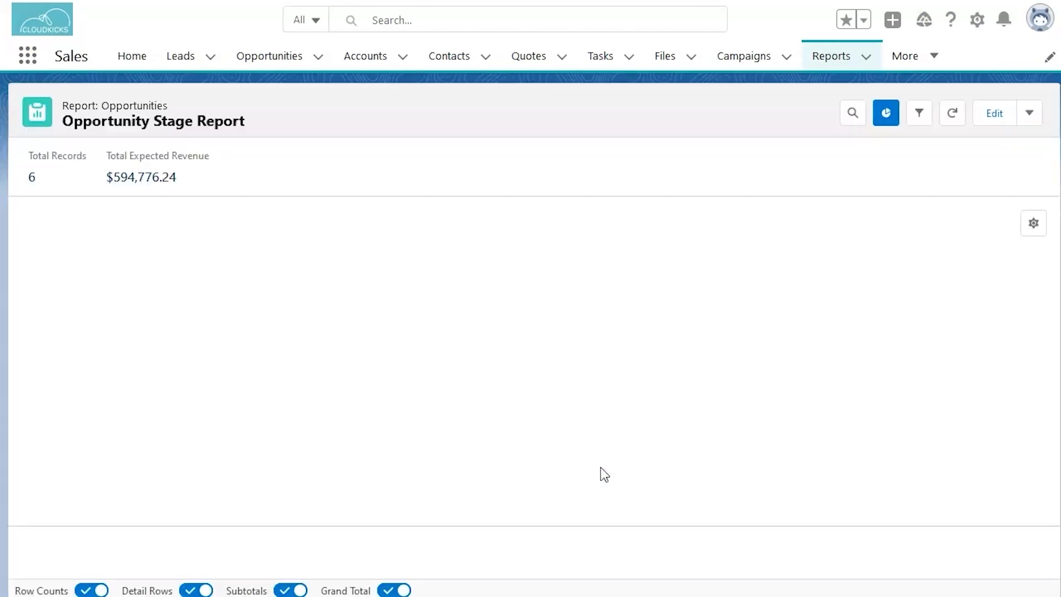
scroll(666, 293, "down", 3)
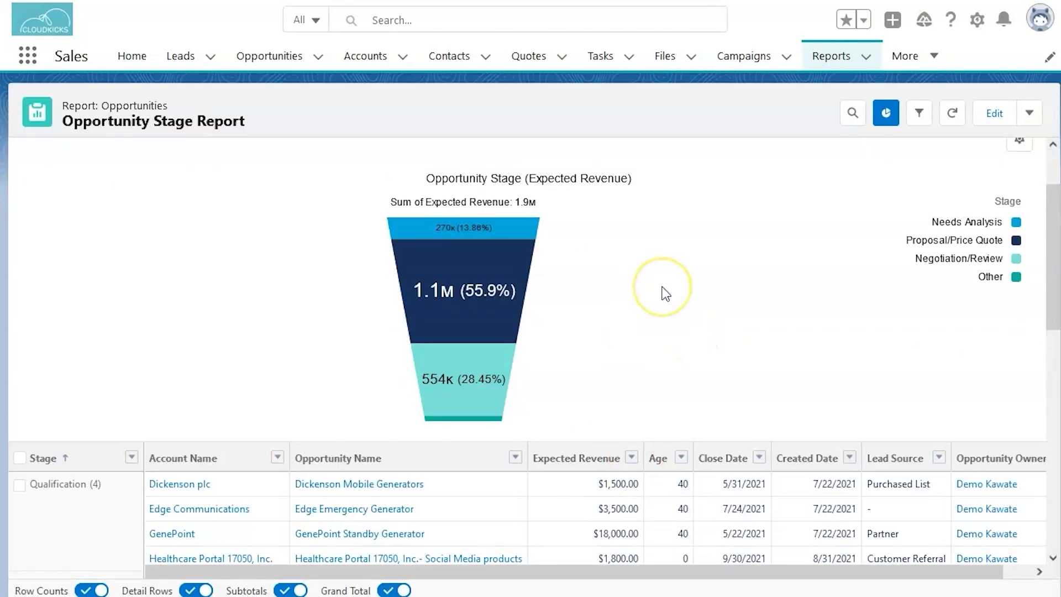
scroll(666, 293, "up", 1)
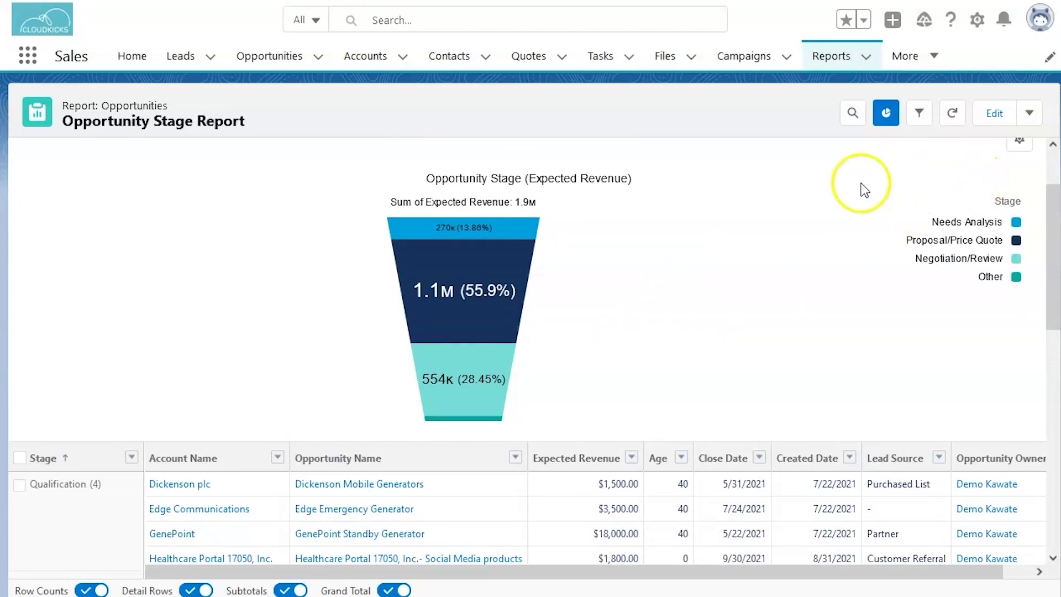
left_click(995, 115)
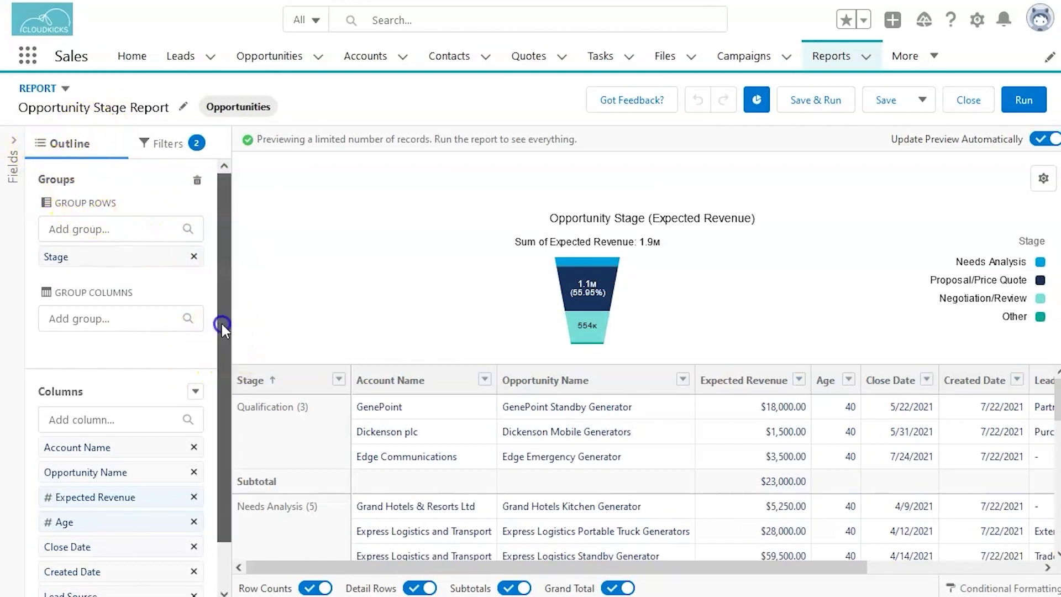
Check the Expected Revenue column's summary in the Outline panel, leaving it as Sum.
left_click_drag(221, 324, 210, 442)
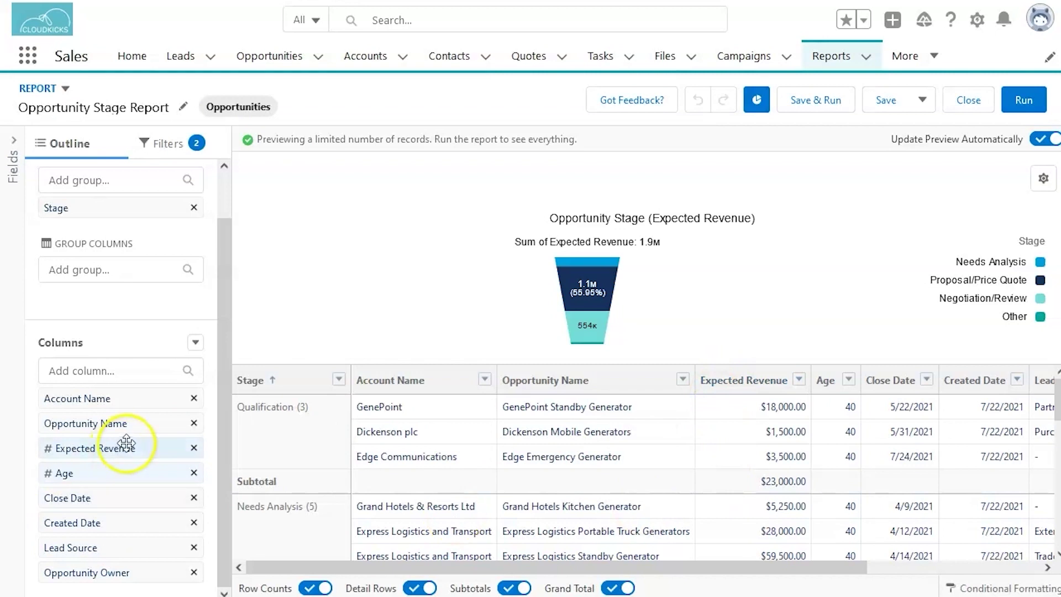
right_click(153, 445)
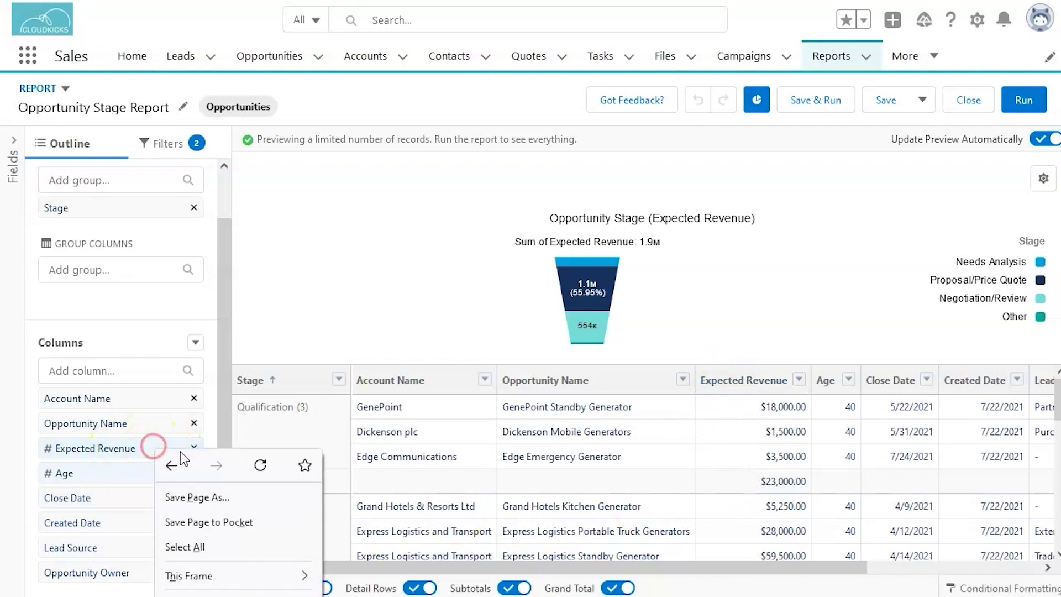
left_click(152, 447)
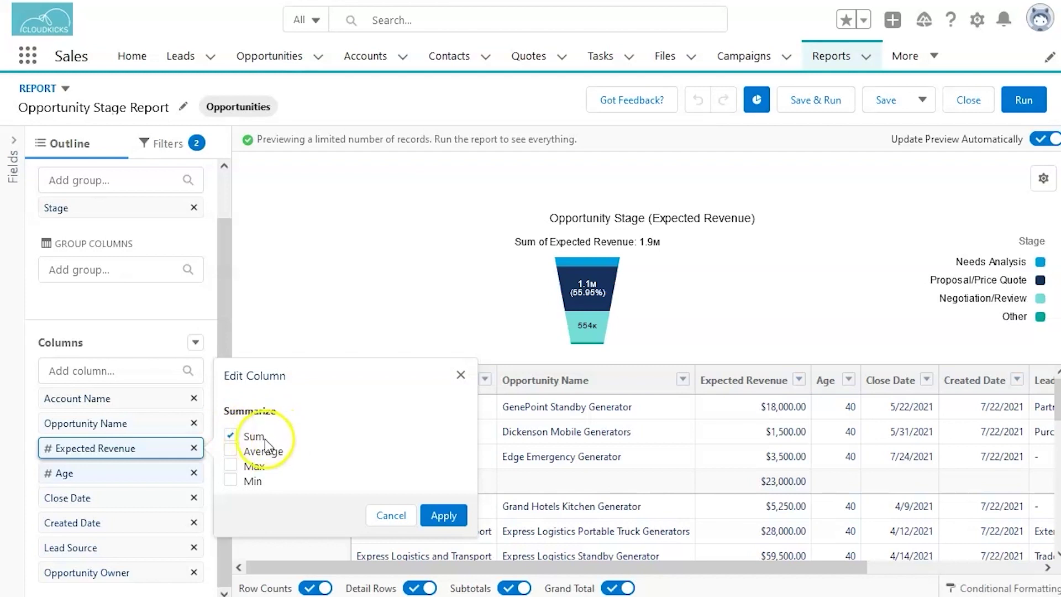
left_click(392, 515)
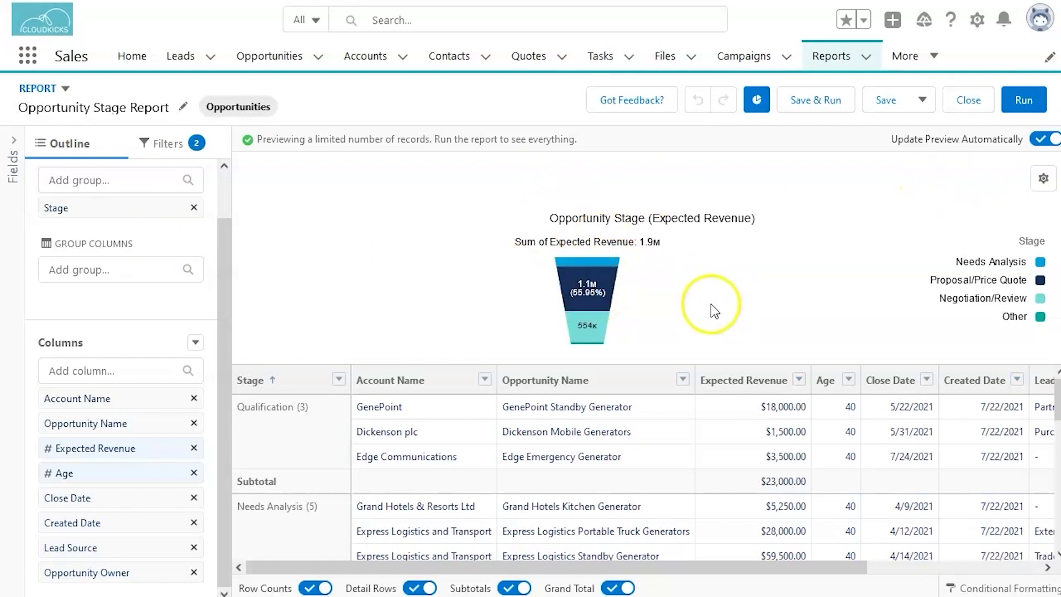
left_click(1044, 182)
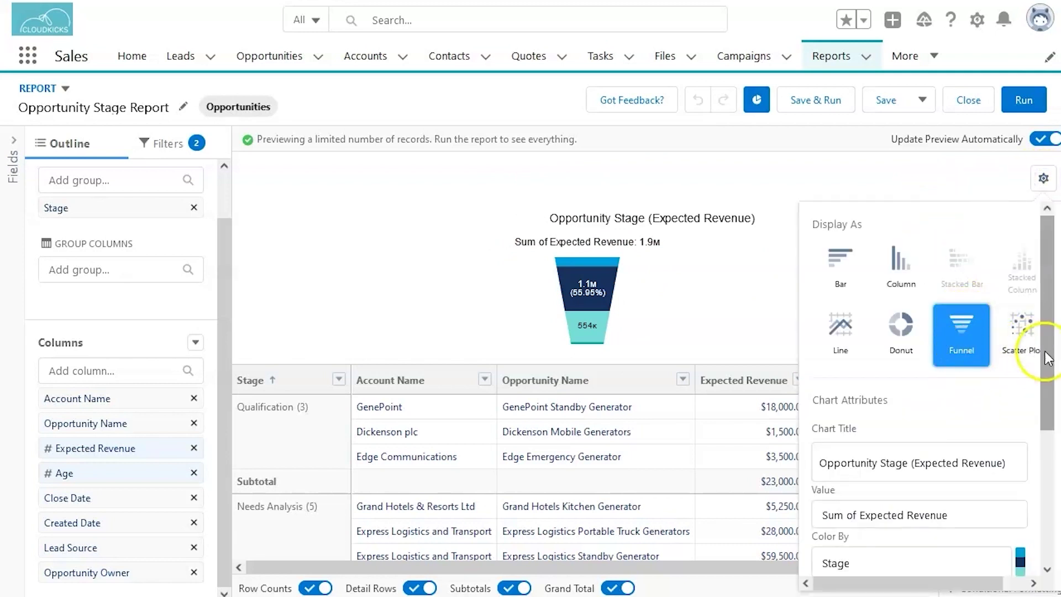
left_click_drag(1044, 359, 1033, 492)
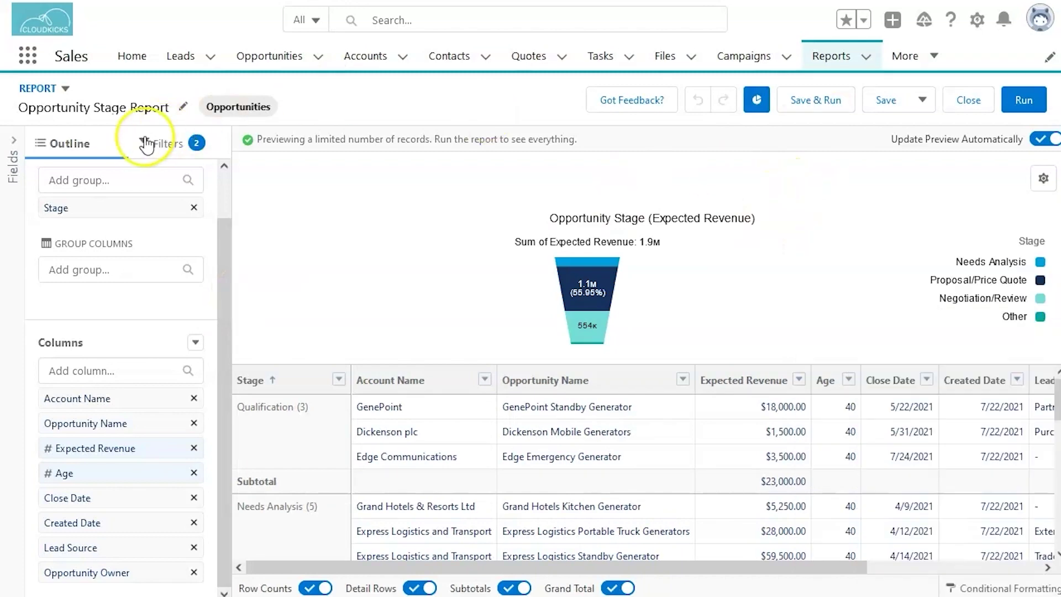
left_click(829, 56)
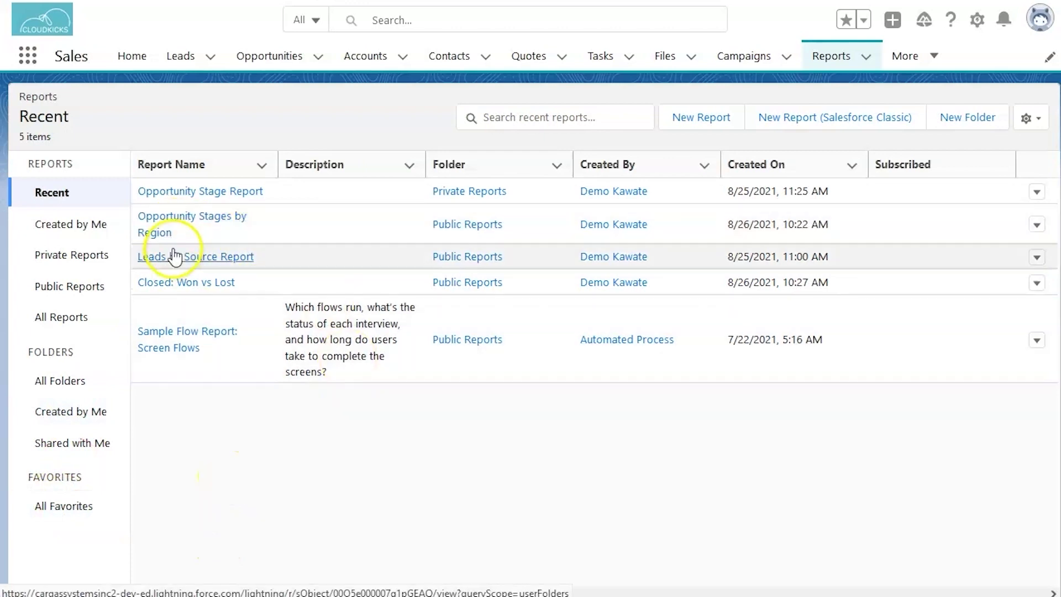
Open the Opportunity Stages by Region report and scroll down to its records table.
left_click(155, 237)
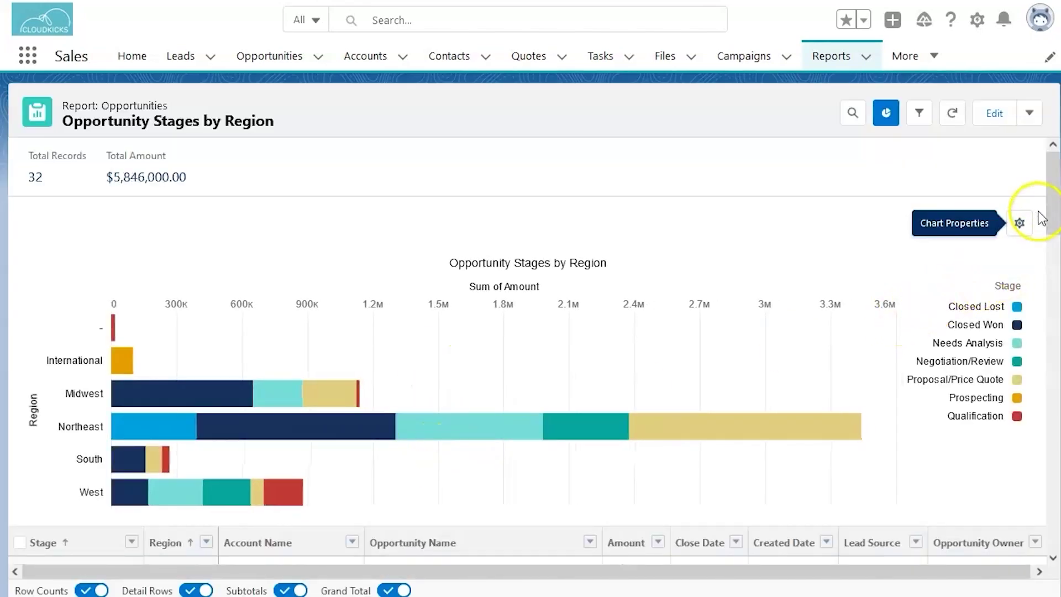
left_click_drag(1051, 213, 1046, 234)
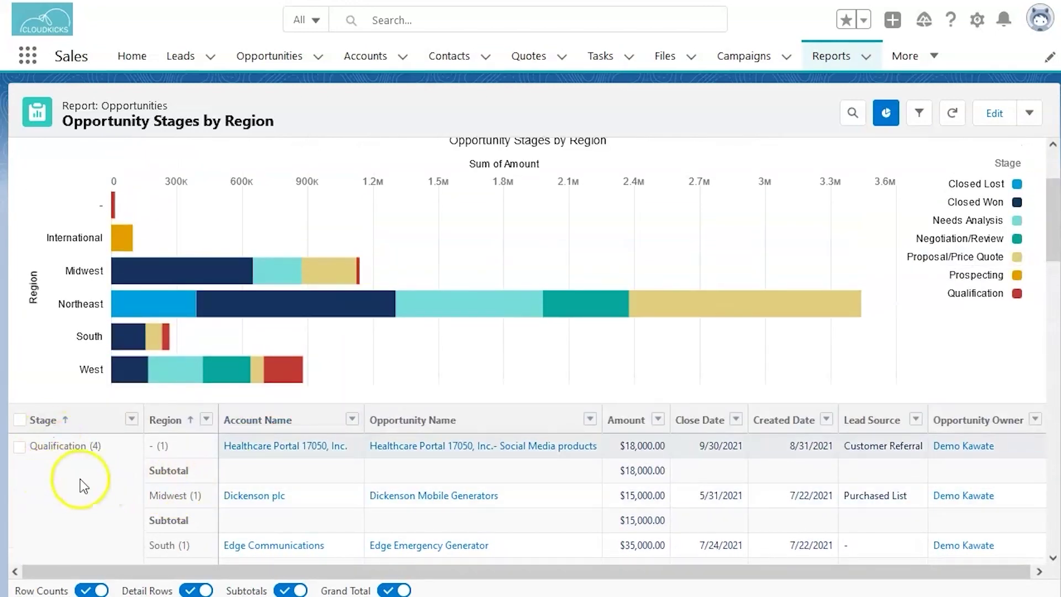
Edit Opportunity Stages by Region and review the Amount column summary, leaving Sum unchanged.
left_click(989, 116)
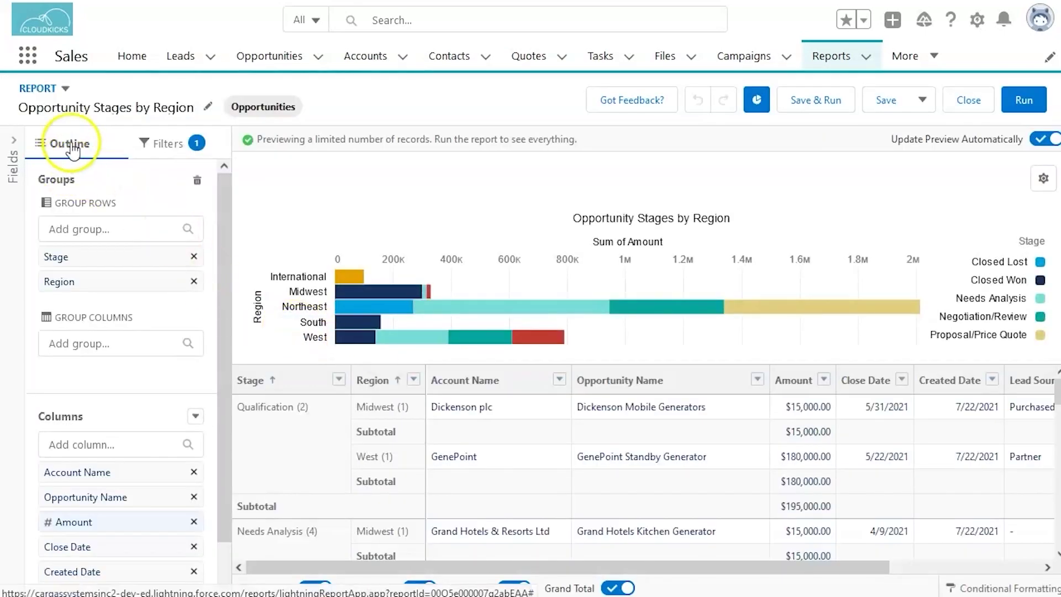
left_click_drag(223, 217, 216, 301)
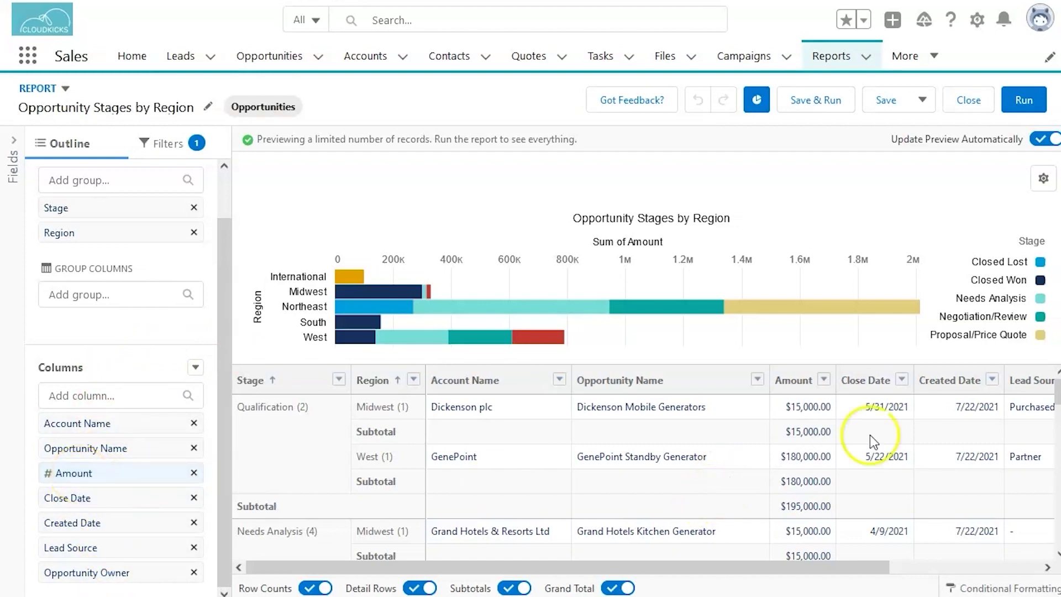
left_click(100, 474)
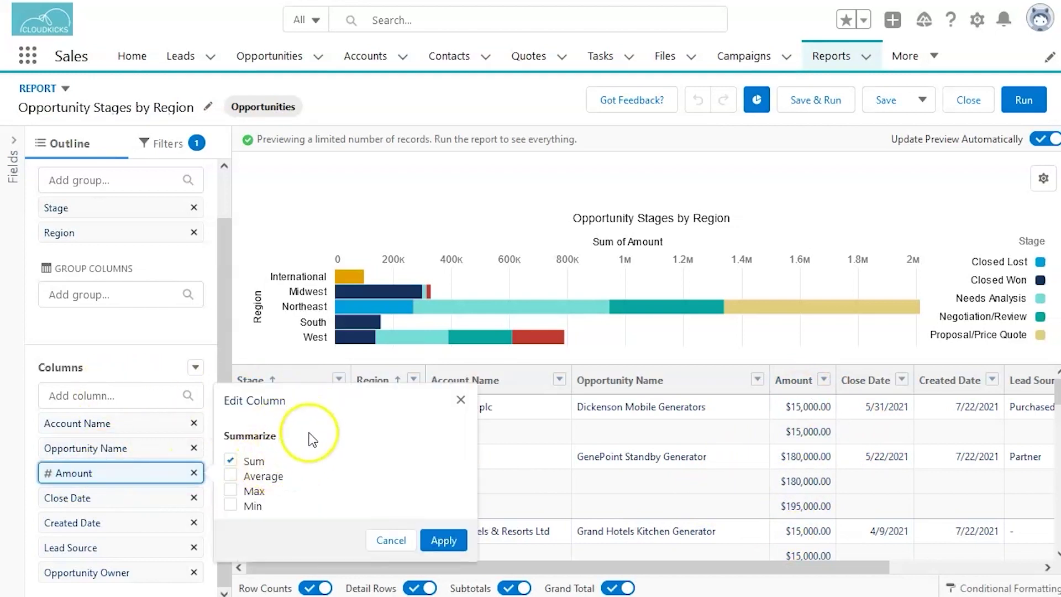
left_click(378, 540)
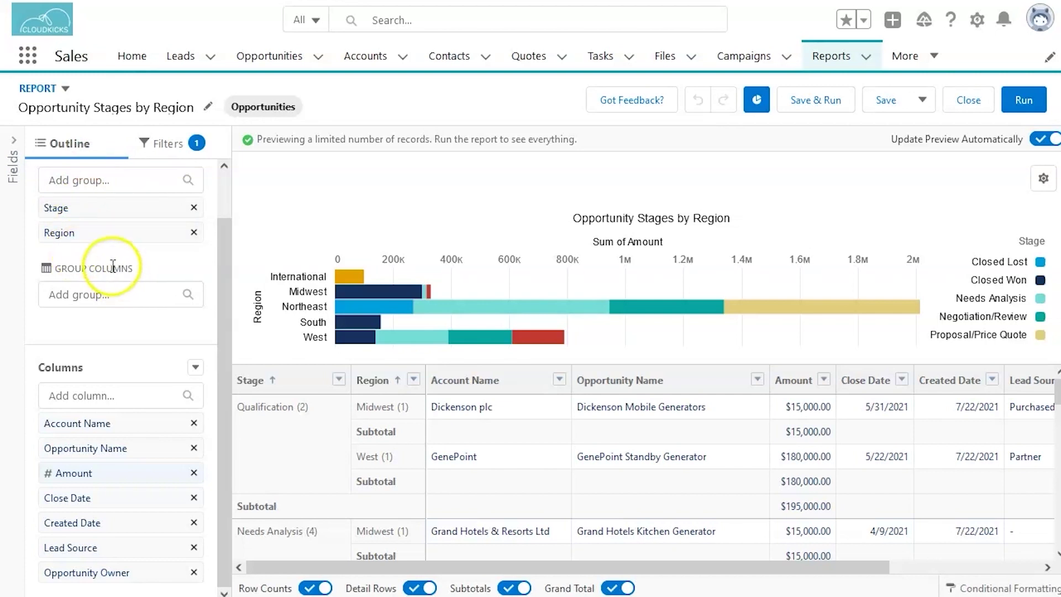
Review the Show Me filter's choices in the Filters panel, keeping All opportunities.
left_click(165, 145)
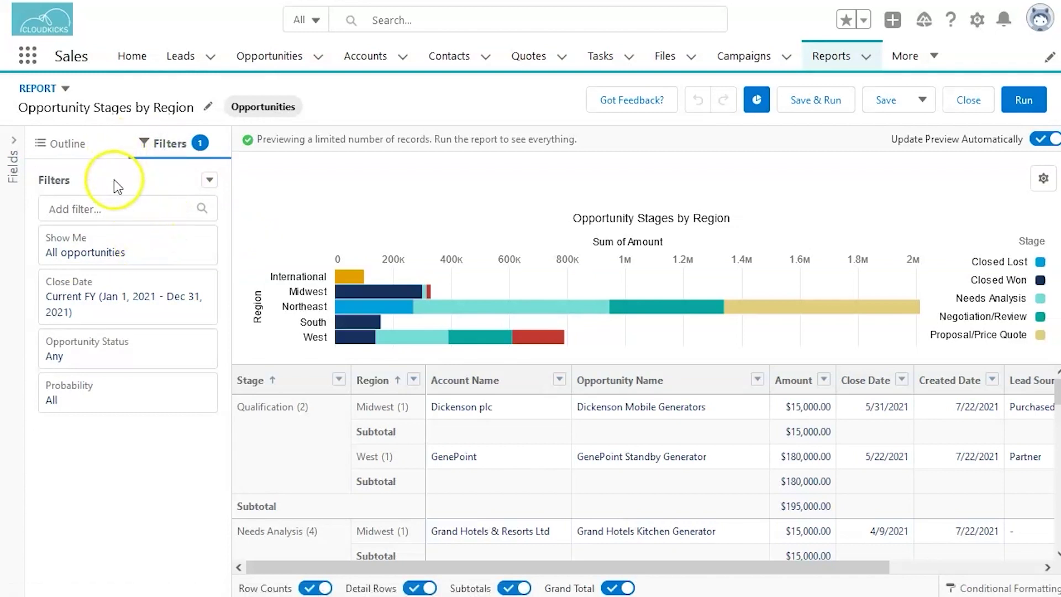
left_click(166, 242)
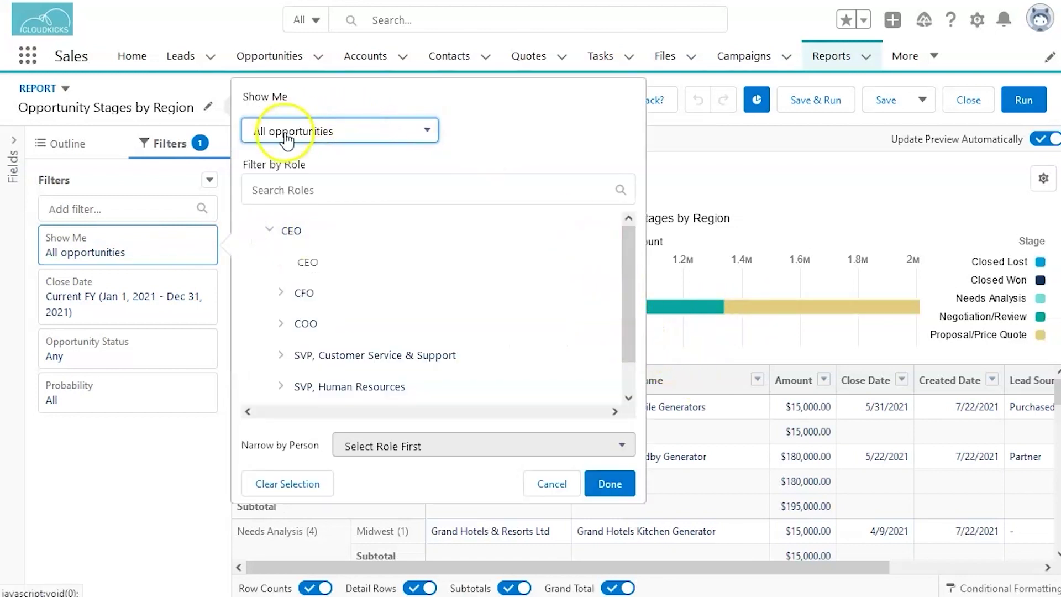
left_click(427, 132)
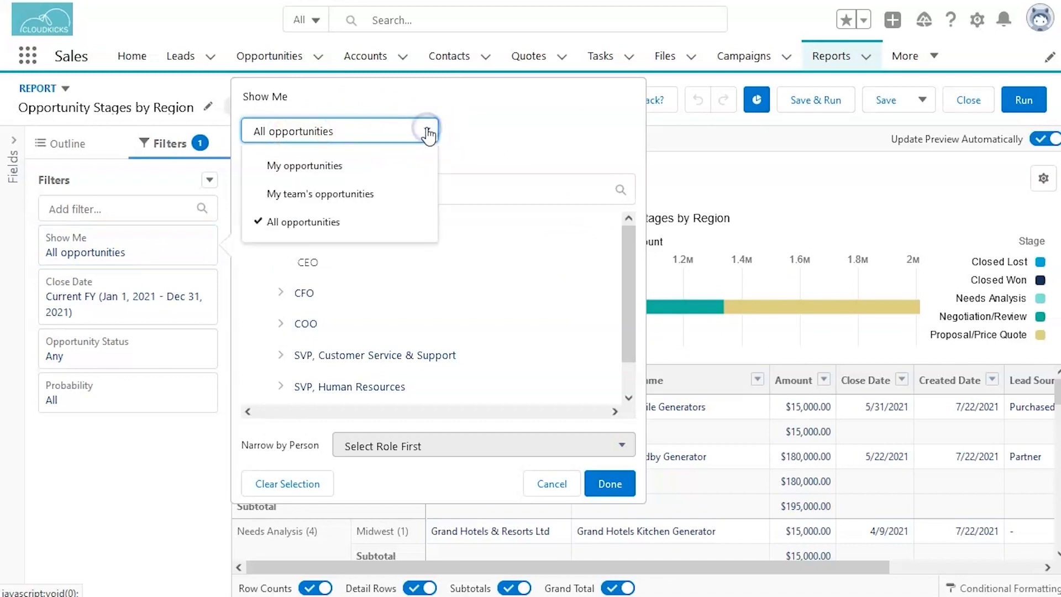
left_click(377, 177)
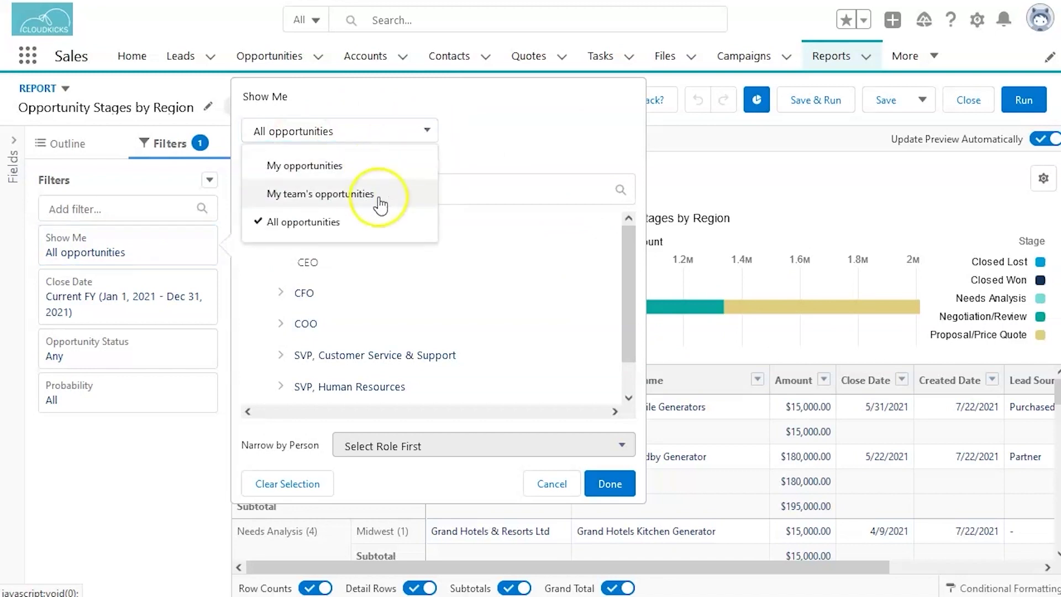
left_click(483, 121)
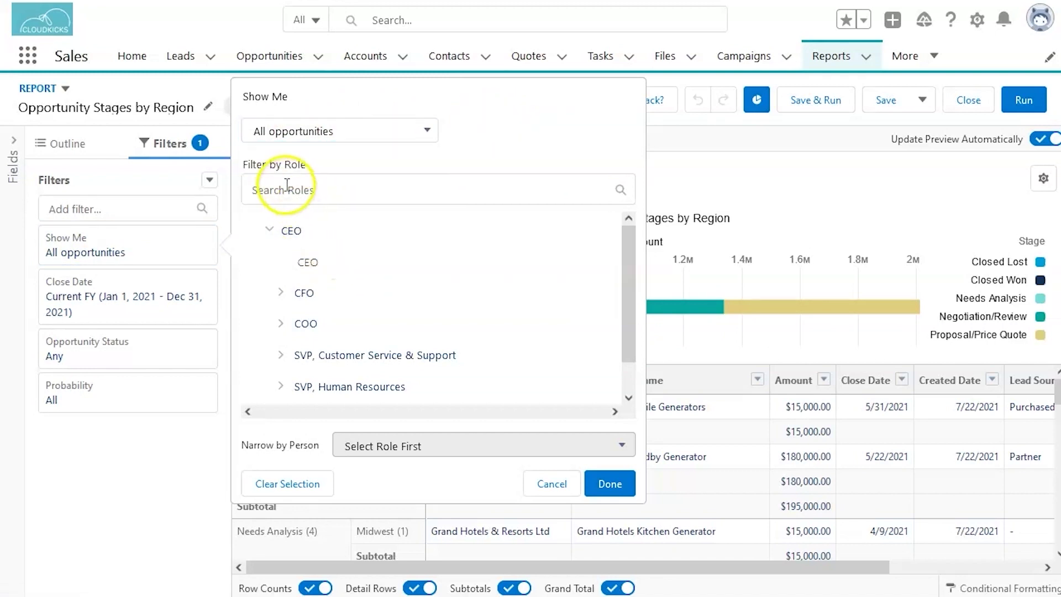
left_click(544, 486)
Browse the Close Date filter's fiscal year and quarter ranges, keeping Current FY.
left_click(154, 313)
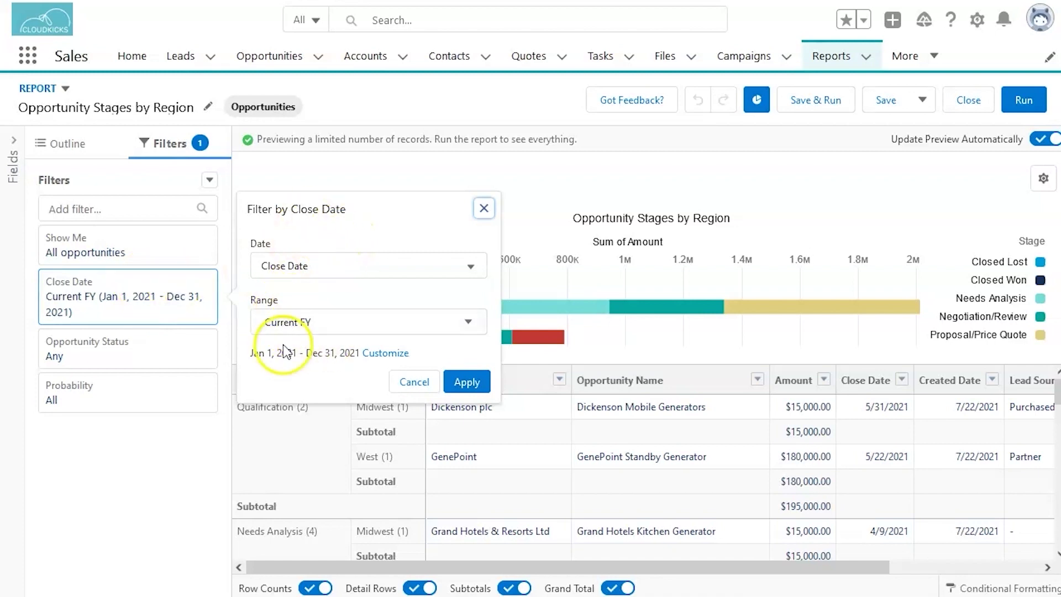
left_click(333, 323)
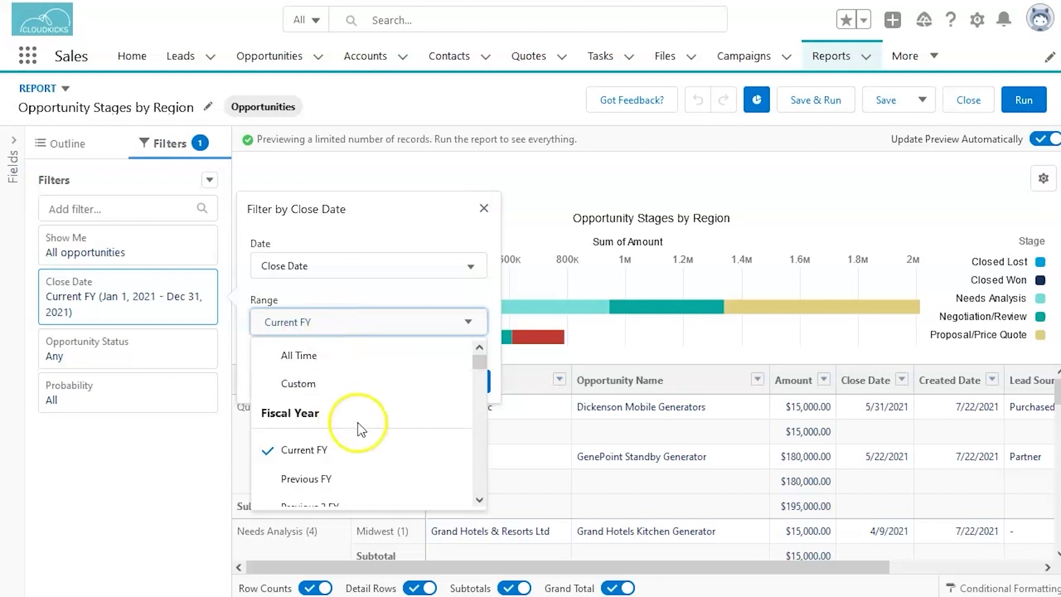
mouse_move(482, 368)
left_mouse_down()
mouse_move(468, 442)
mouse_move(483, 353)
left_mouse_up()
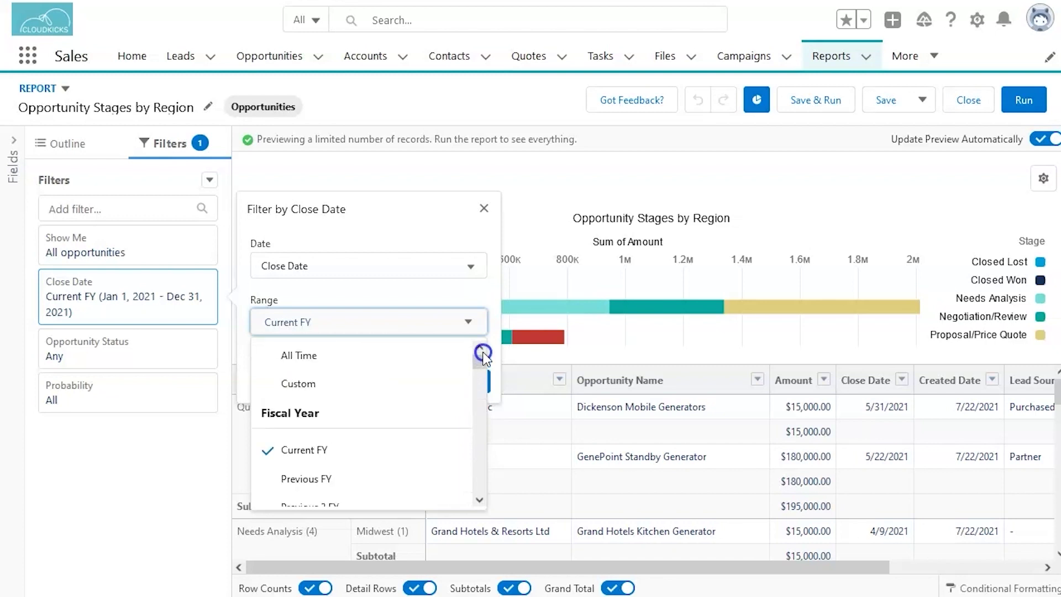
left_click(484, 208)
Review the Opportunity Status filter's choices, leaving it at Any.
left_click(135, 352)
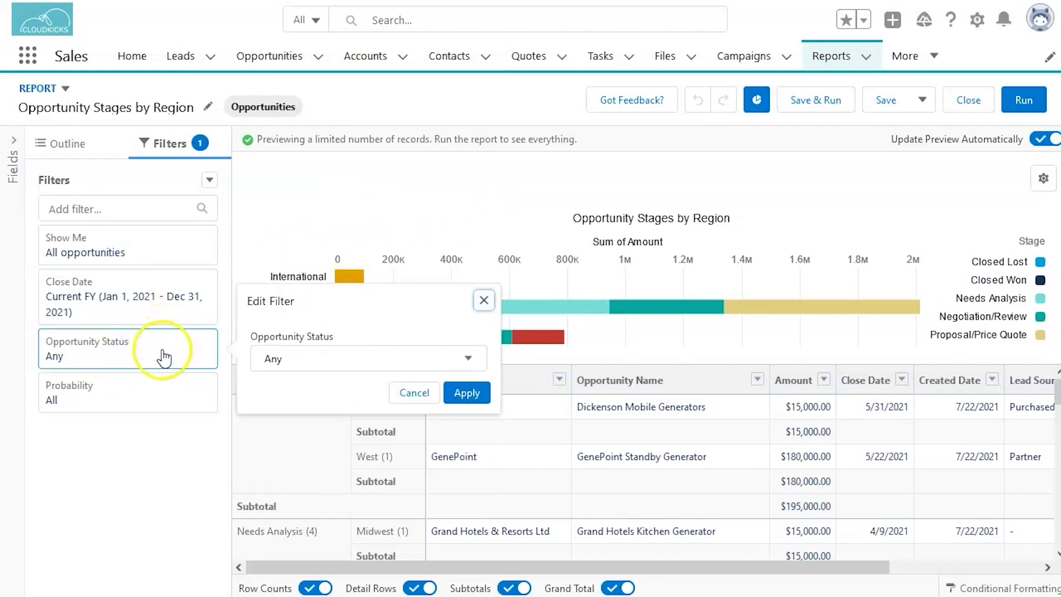
left_click(345, 362)
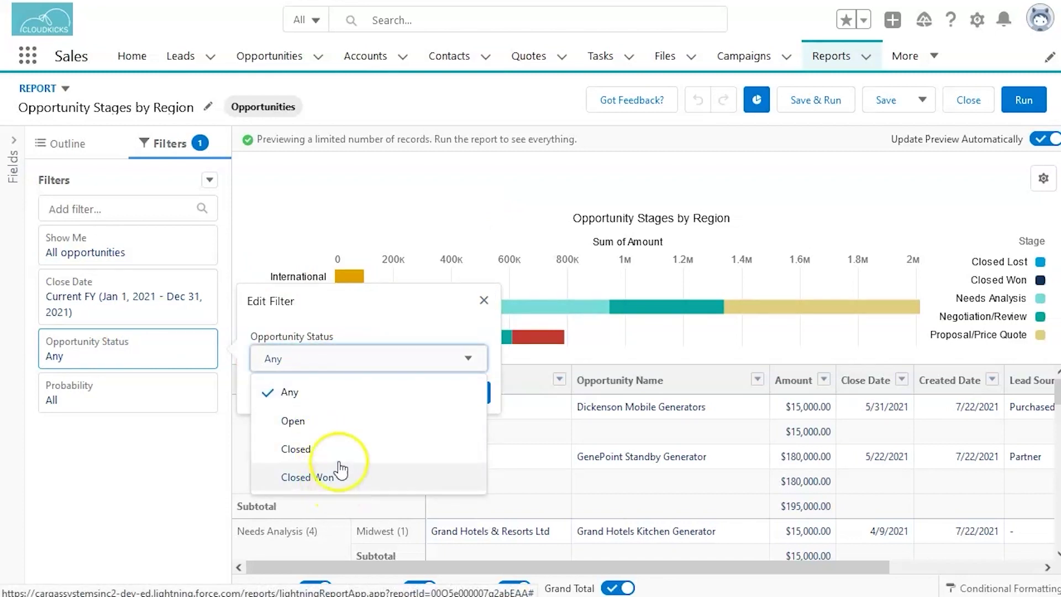
left_click(361, 308)
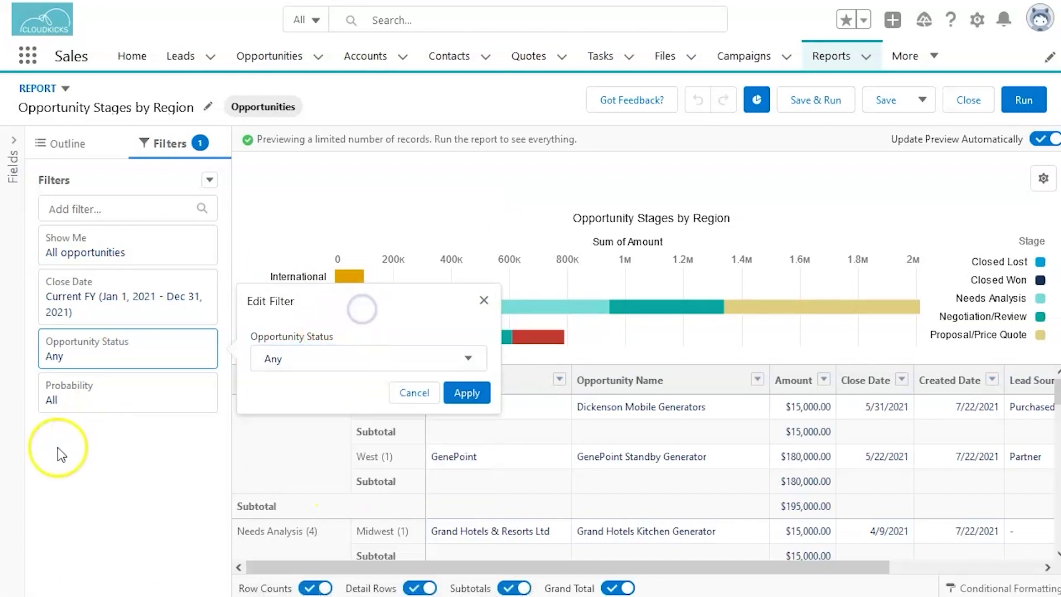
Browse the Probability filter's ranges and close it unchanged at All.
left_click(149, 398)
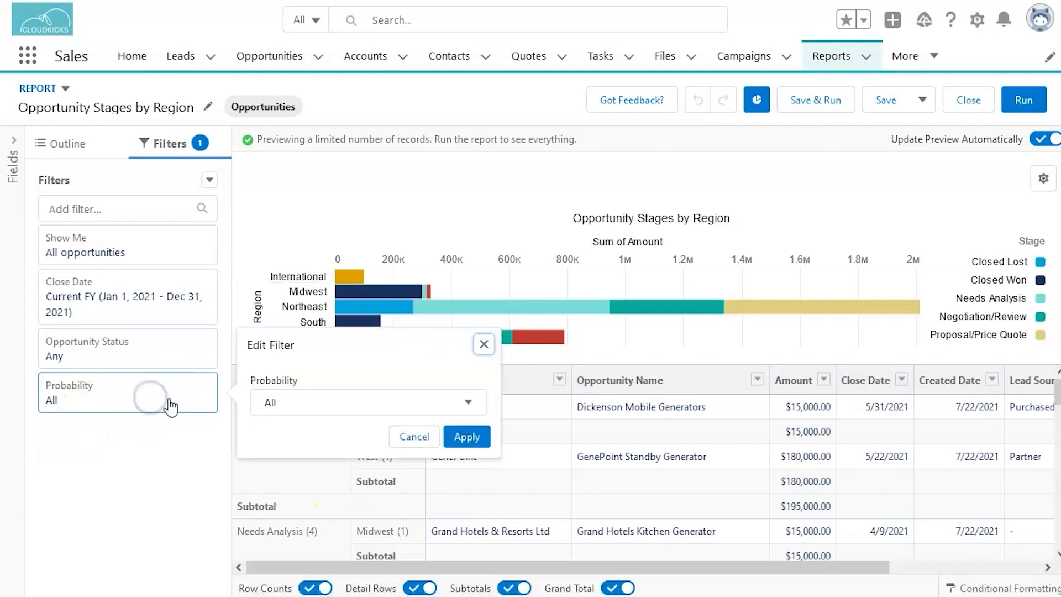
left_click(288, 399)
mouse_move(480, 451)
left_mouse_down()
mouse_move(467, 529)
mouse_move(473, 434)
left_mouse_up()
left_click(483, 344)
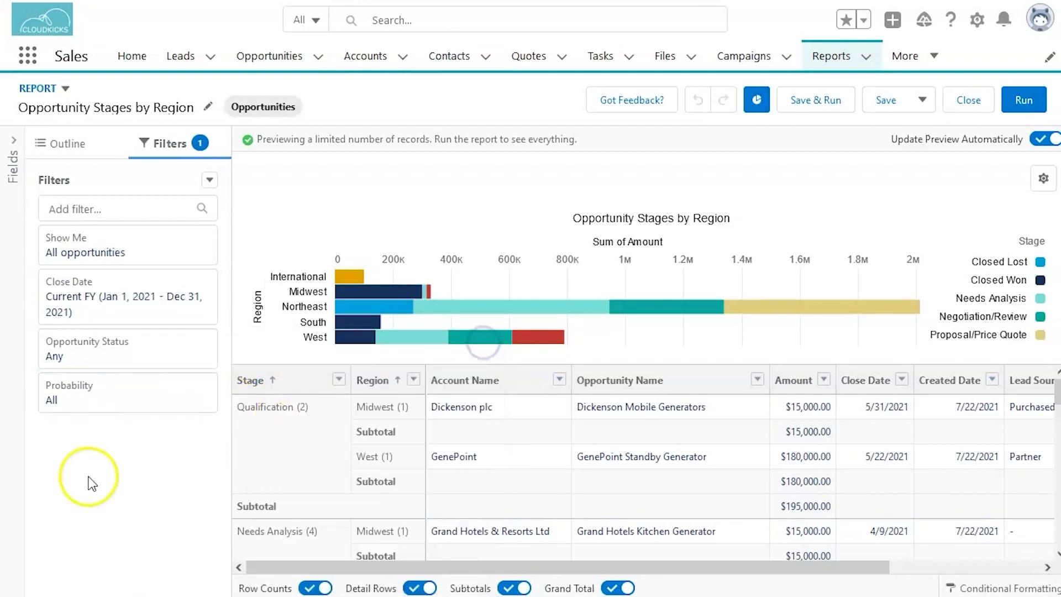